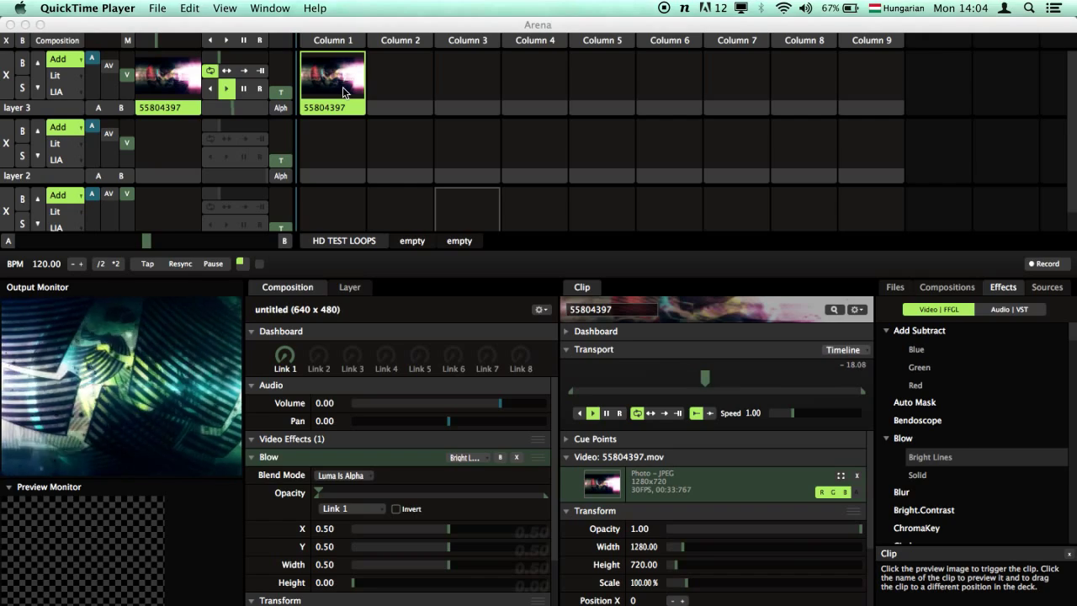
- Open Arena's OSC preferences and confirm OSC Input is enabled on port 8000
left_click(283, 27)
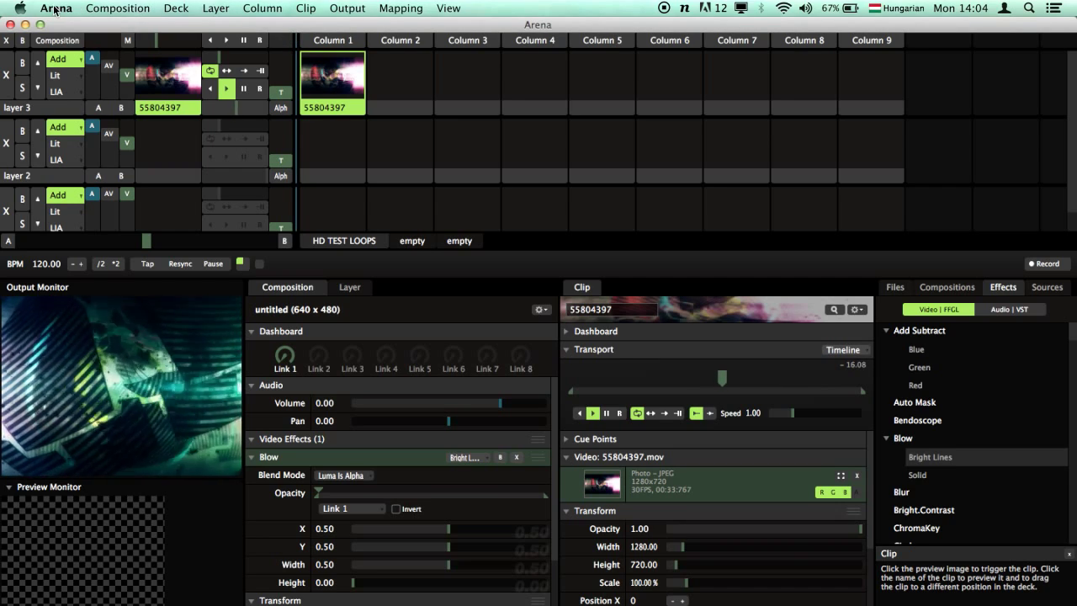
left_click(56, 8)
left_click(80, 31)
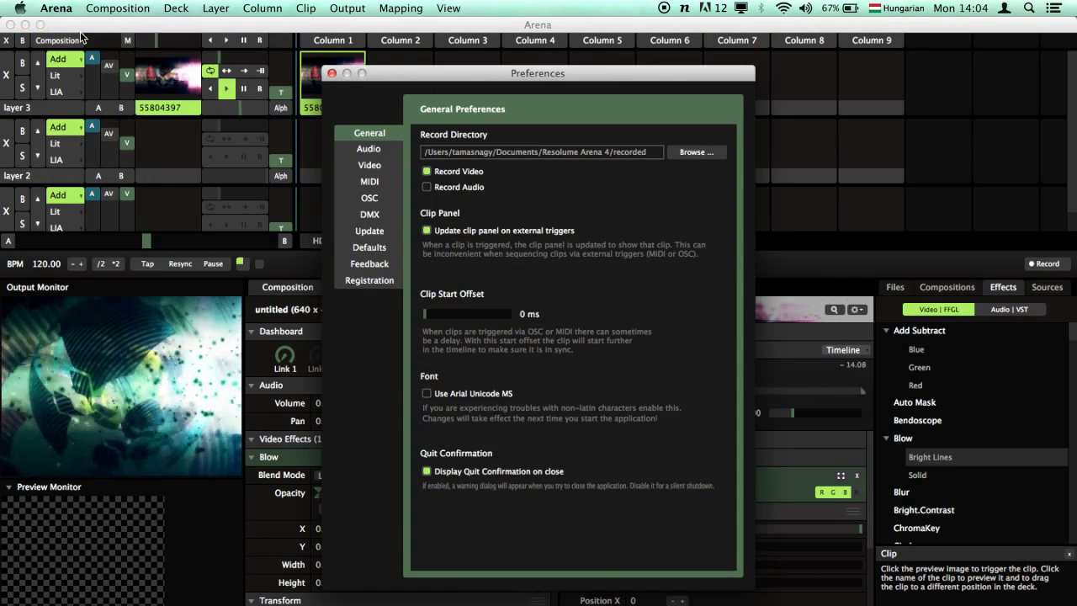
left_click(371, 198)
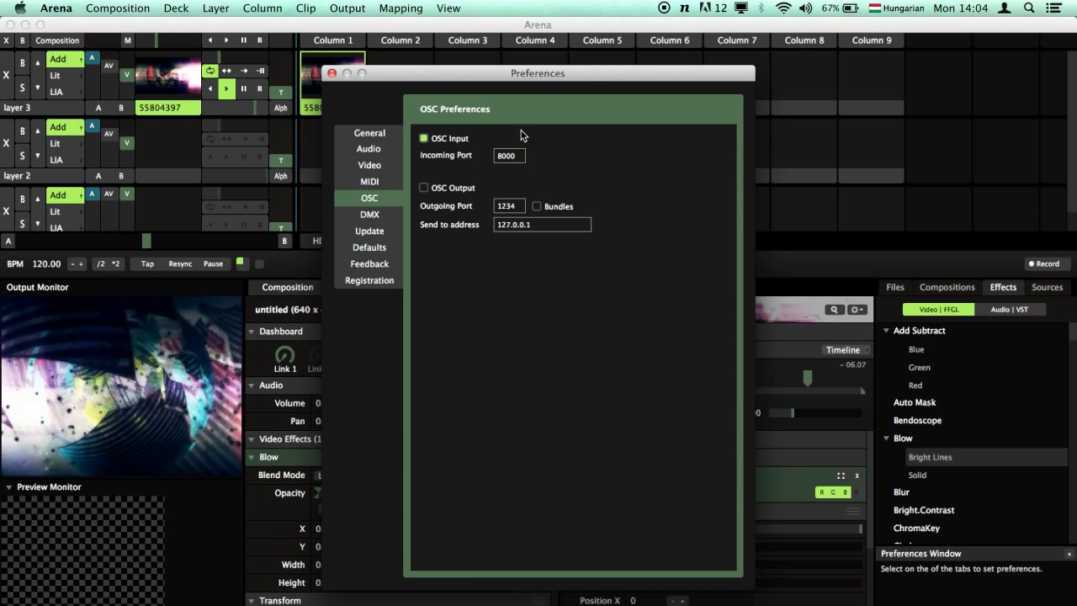
left_click_drag(577, 72, 441, 56)
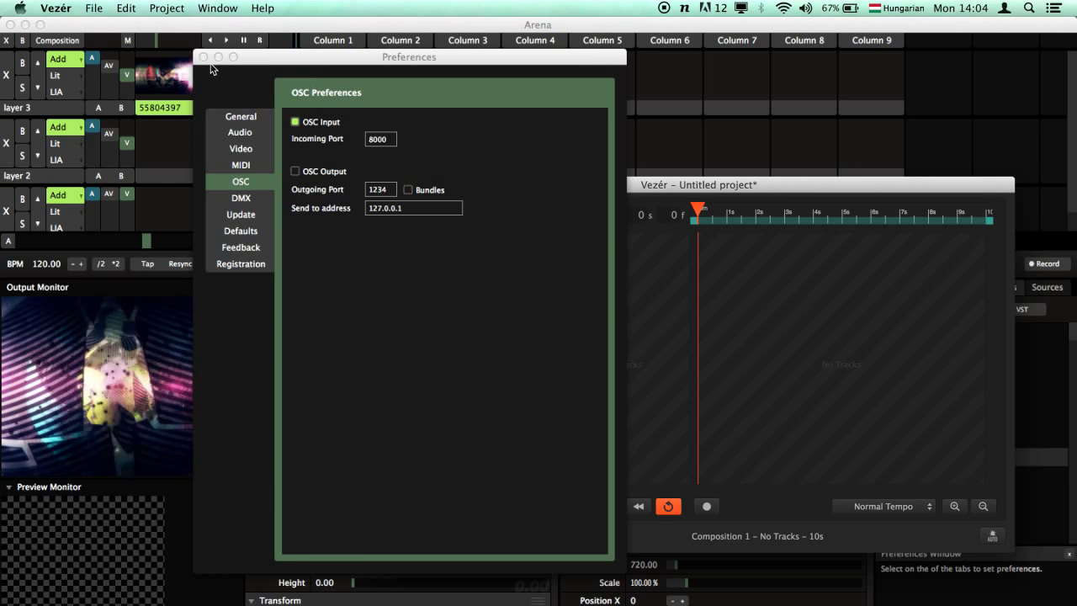
- Close Arena's preferences and verify Vezér's OSC output targets 127.0.0.1 port 8000
left_click(203, 56)
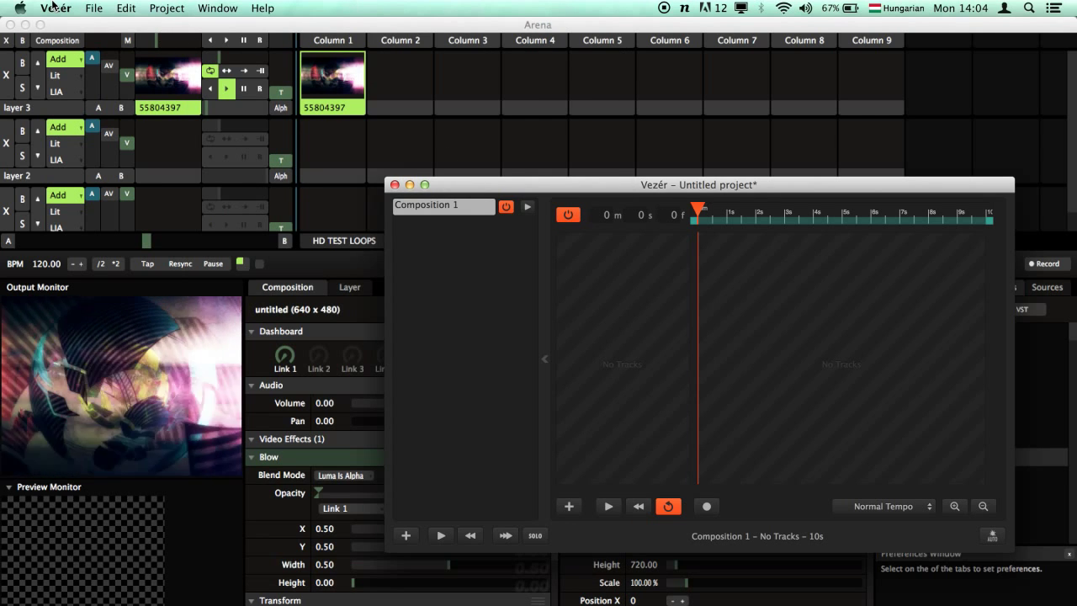
left_click(52, 6)
left_click(69, 48)
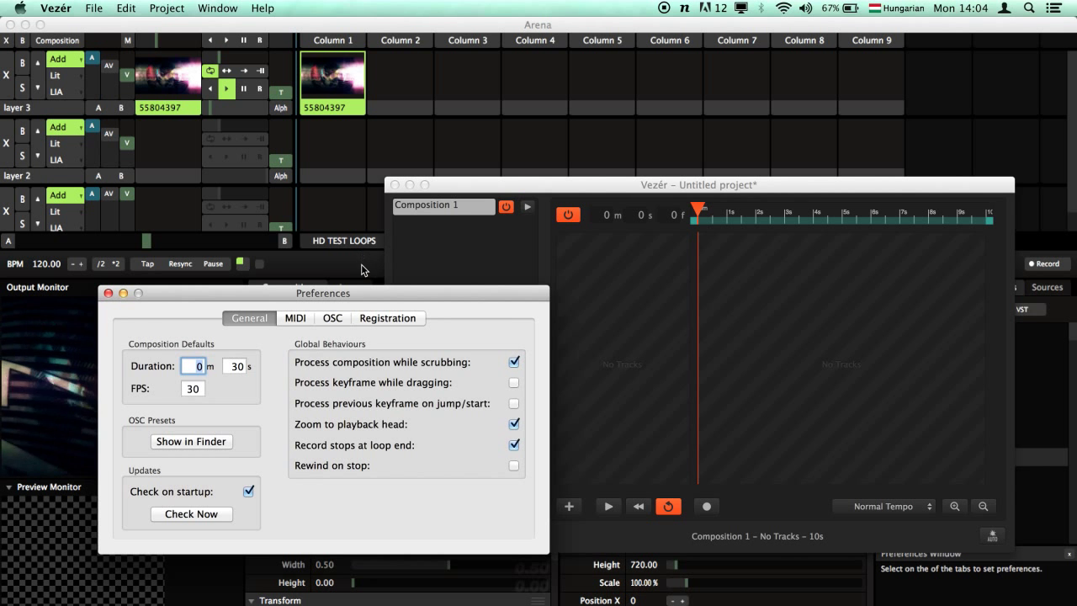
left_click(333, 319)
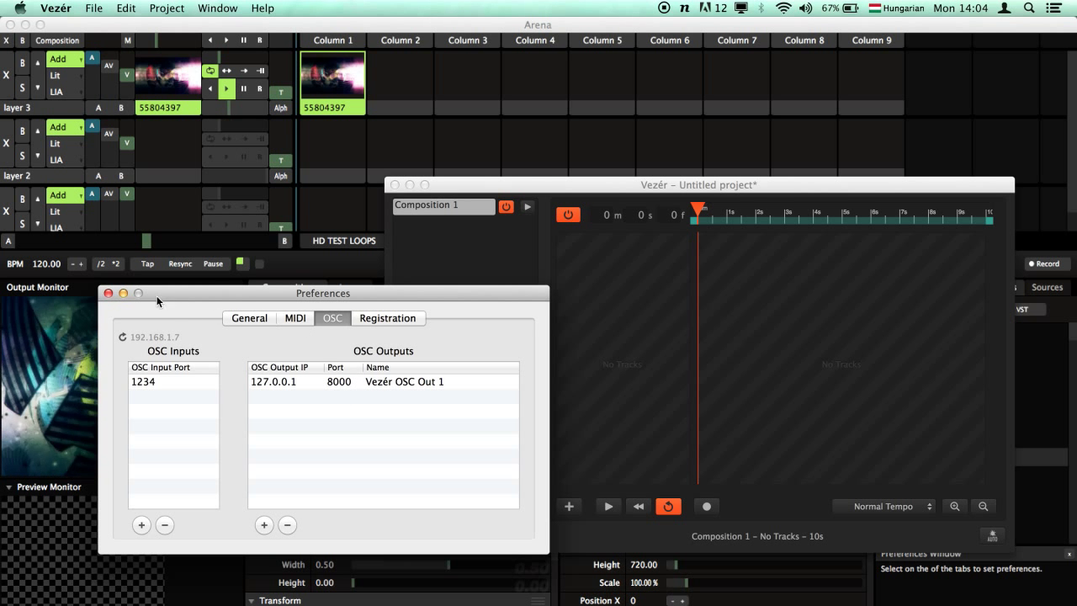
left_click(108, 294)
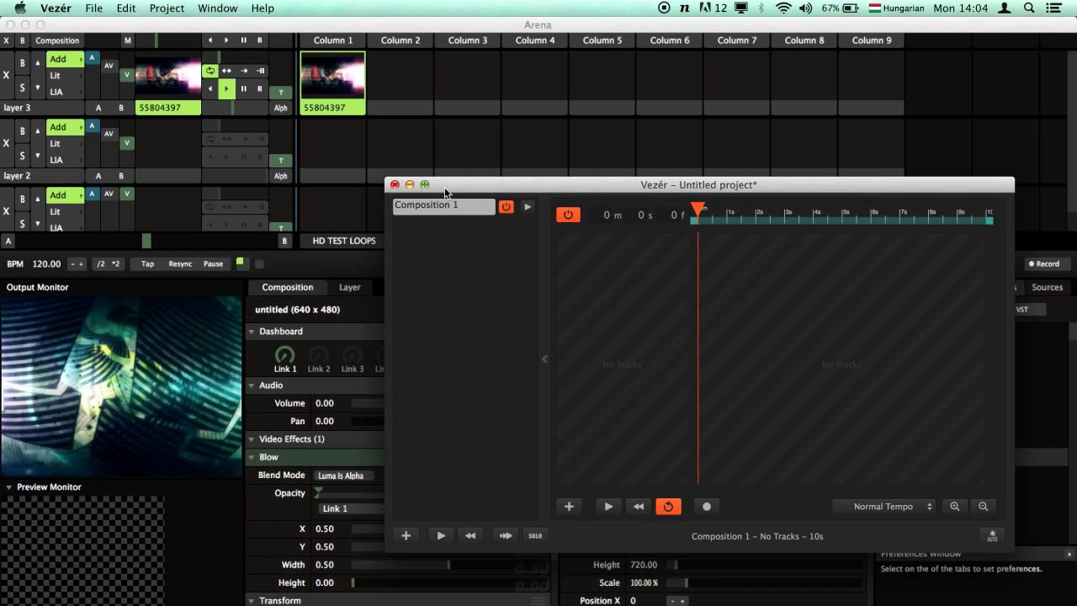
left_click_drag(489, 192, 507, 226)
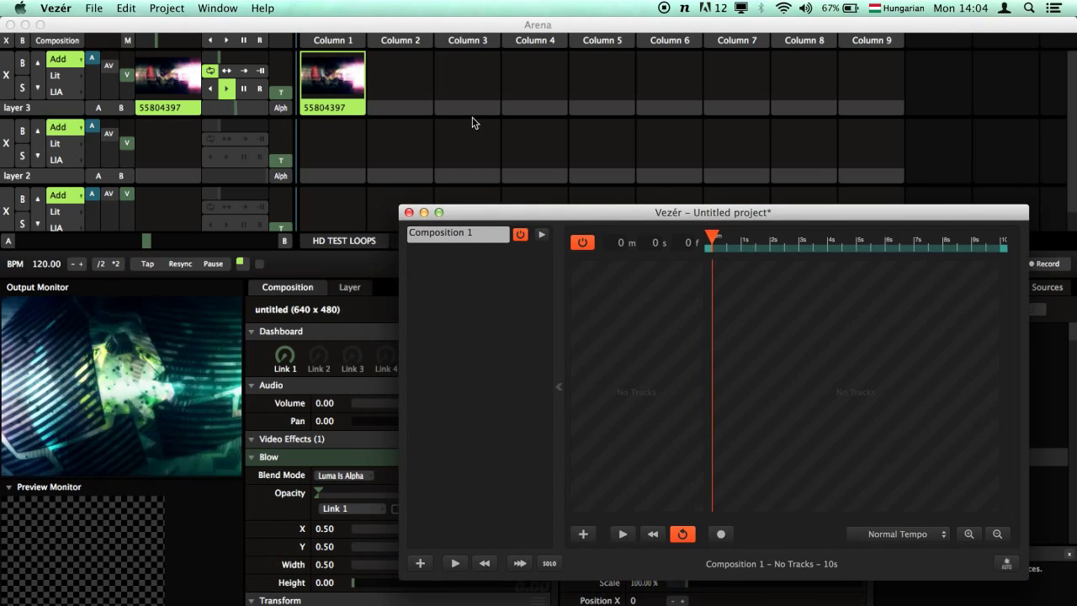
left_click(446, 31)
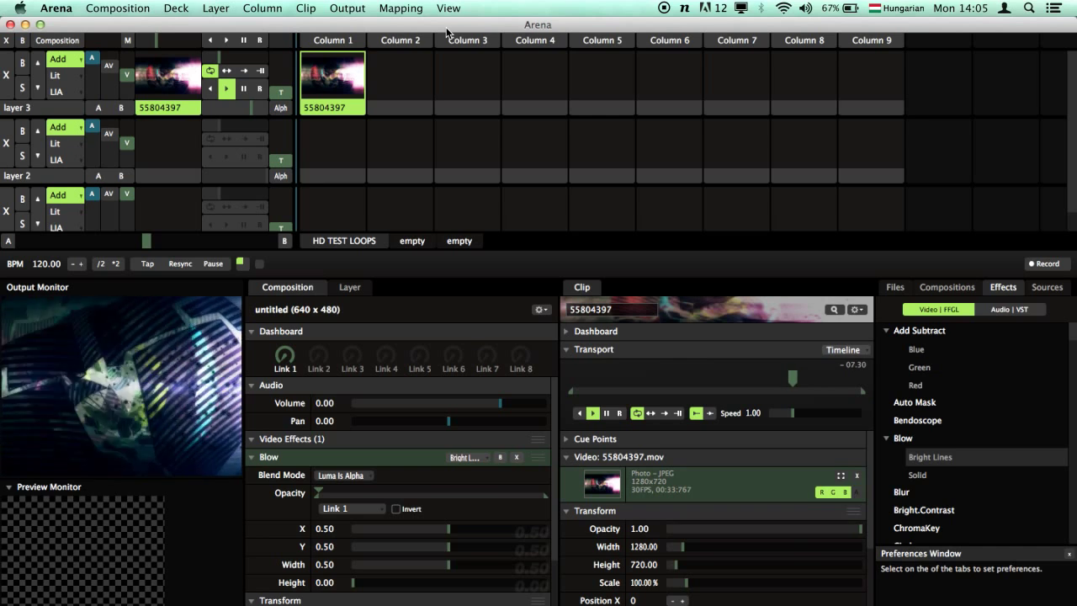
- In Arena's OSC mapping mode, copy Link 1's address /composition/link1/values
left_click(348, 9)
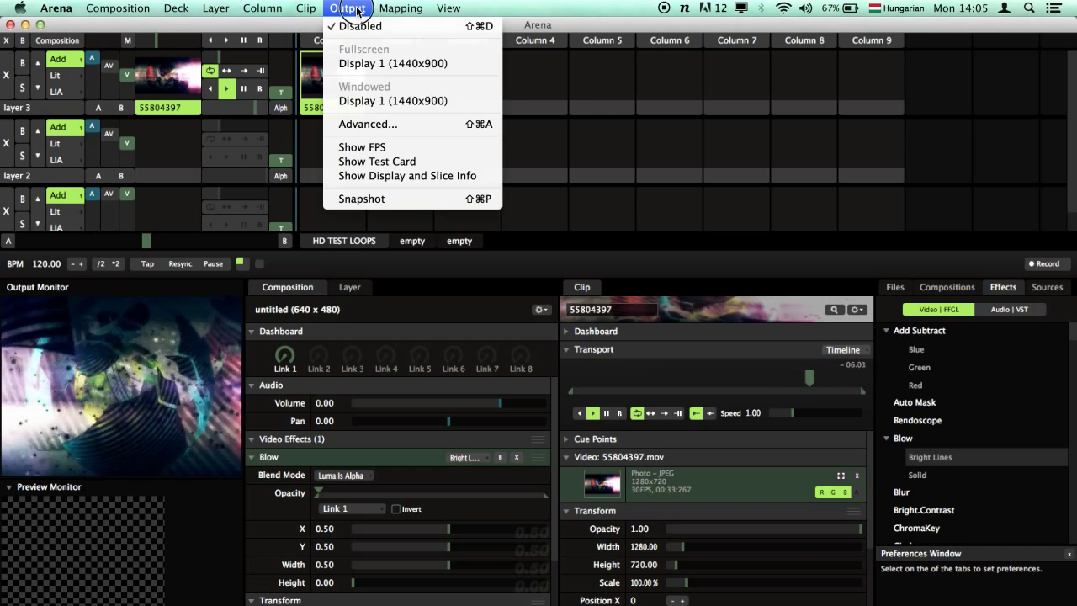
mouse_move(407, 8)
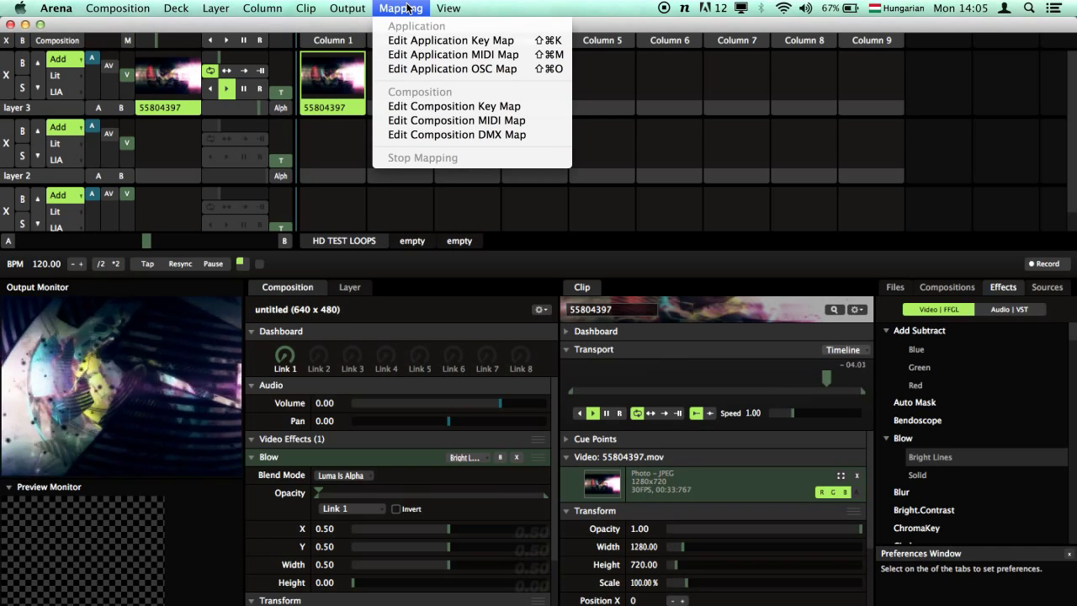
left_click(418, 69)
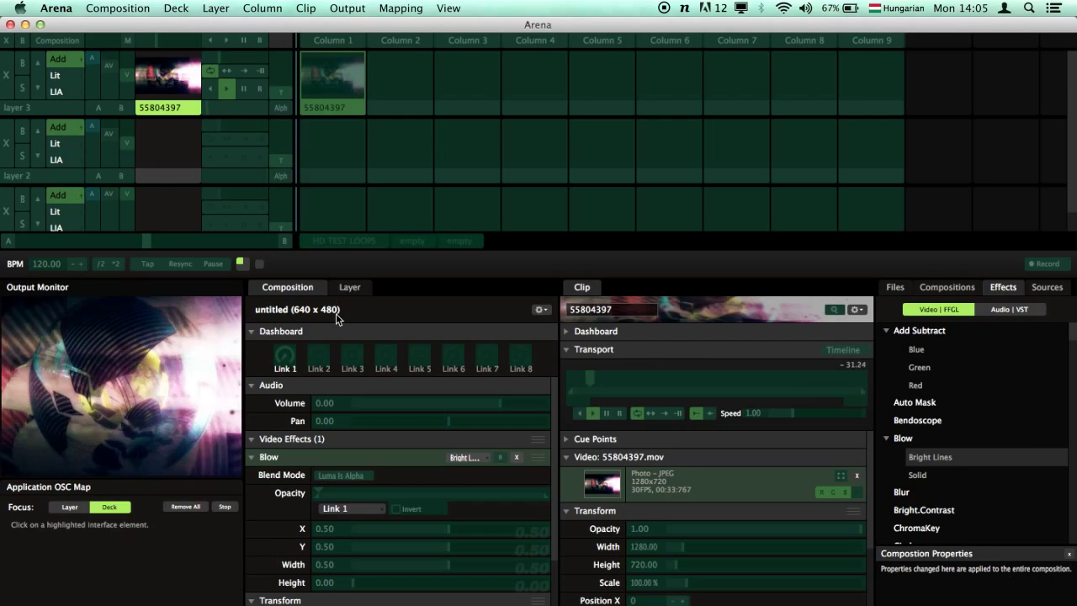
left_click(288, 358)
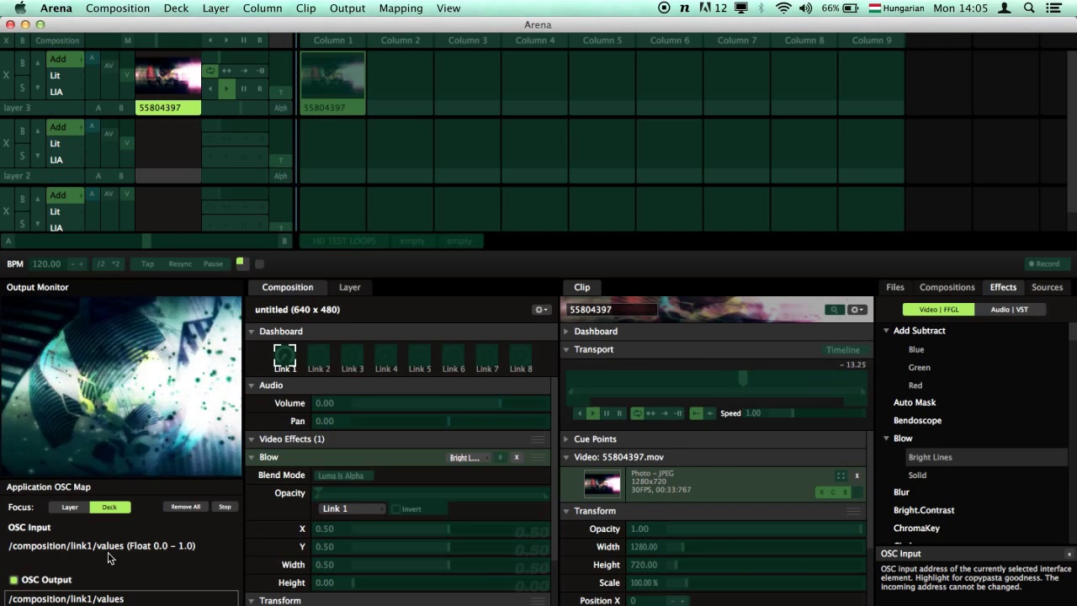
left_click_drag(122, 549, 9, 552)
key("super+c")
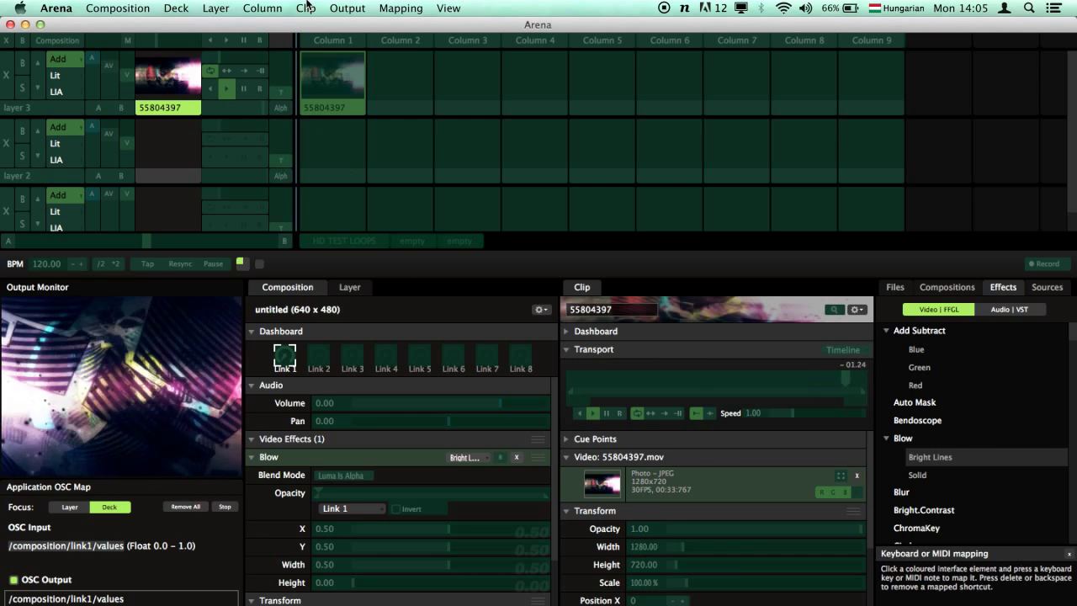
- Turn off Arena's Application OSC Map editing mode
left_click(364, 7)
mouse_move(400, 8)
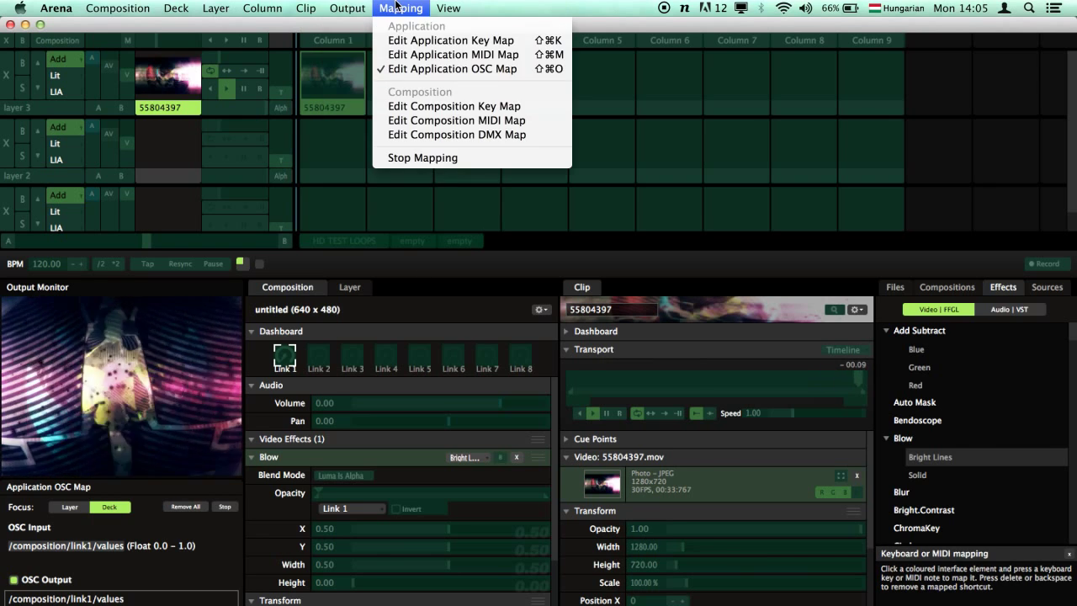
left_click(412, 70)
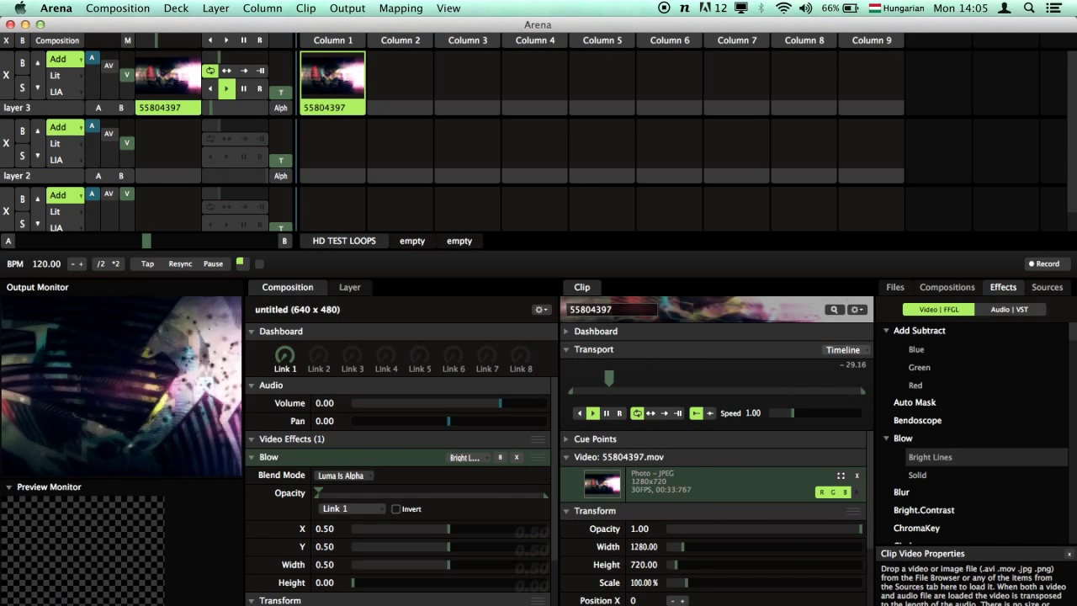
- Add an OSC Value track in Vezér
key("super+Tab")
left_click(583, 533)
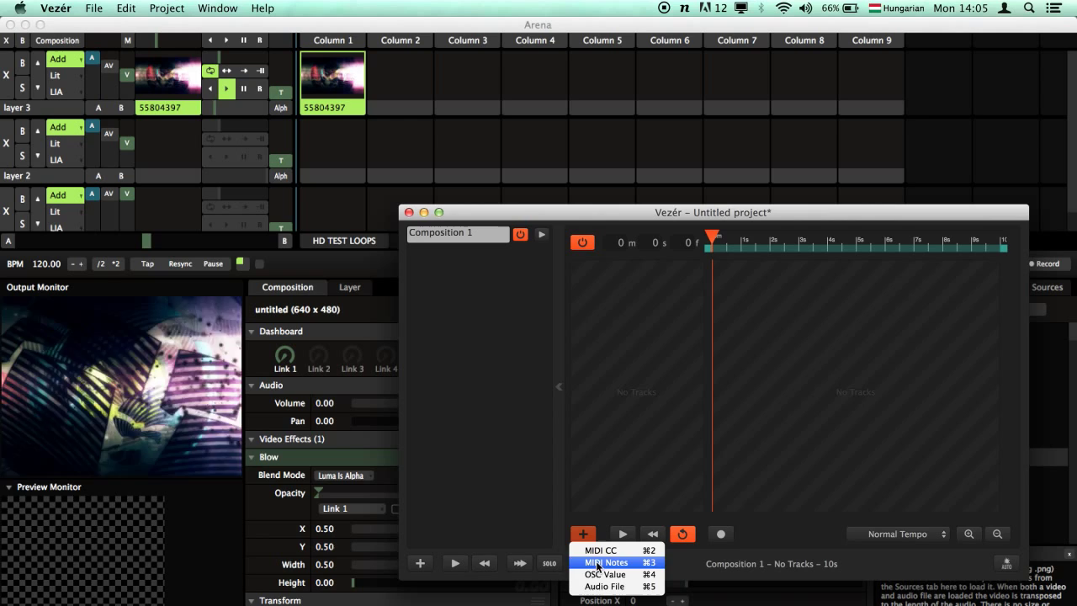
left_click(603, 576)
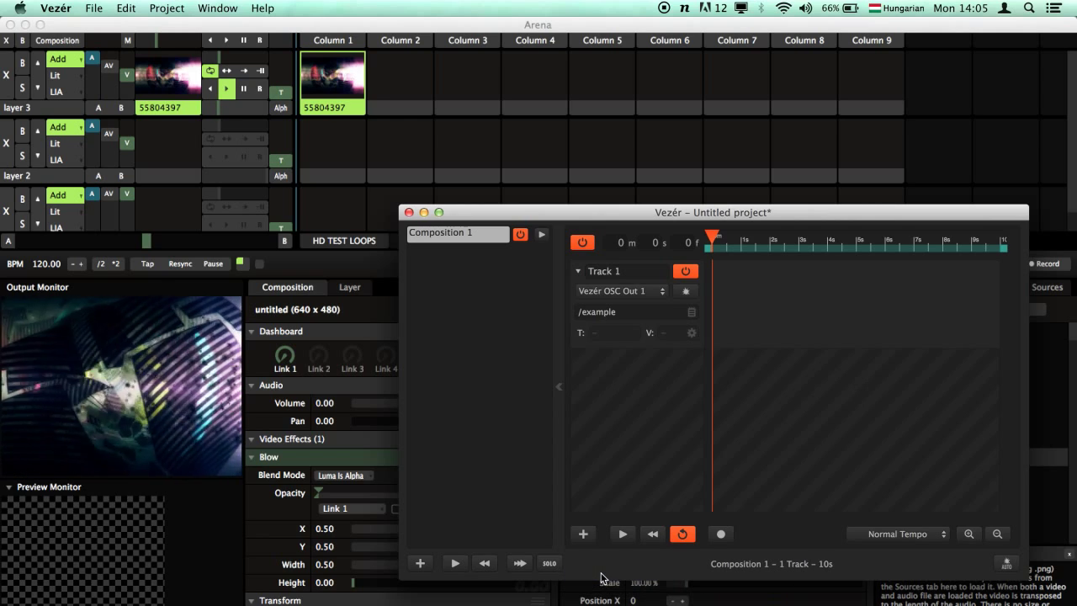
left_click_drag(644, 214, 552, 182)
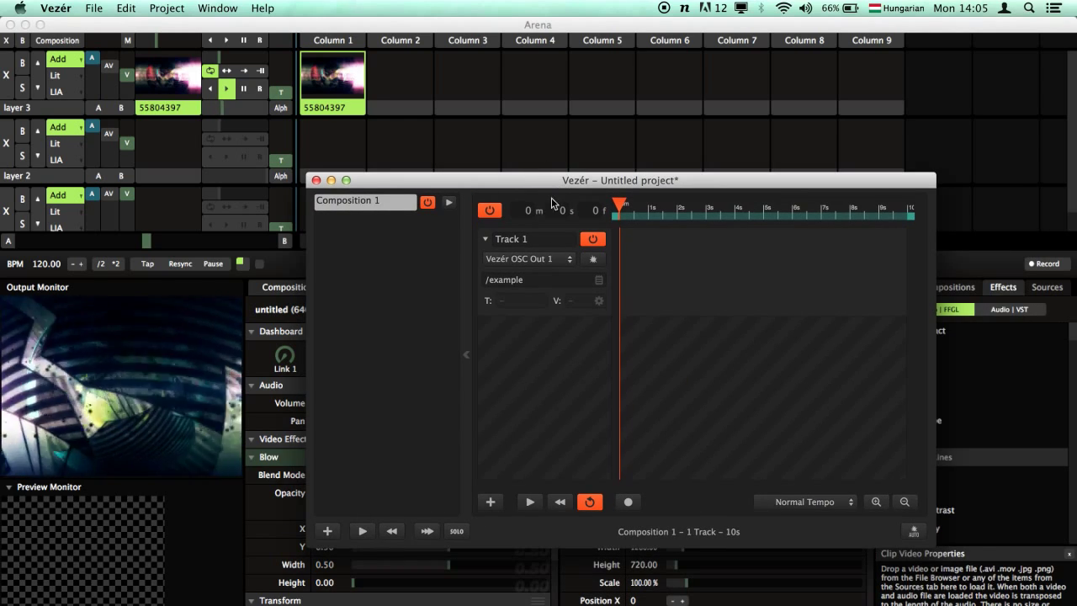
- Paste /composition/link1/values as the track's OSC address
double_click(521, 281)
type("/")
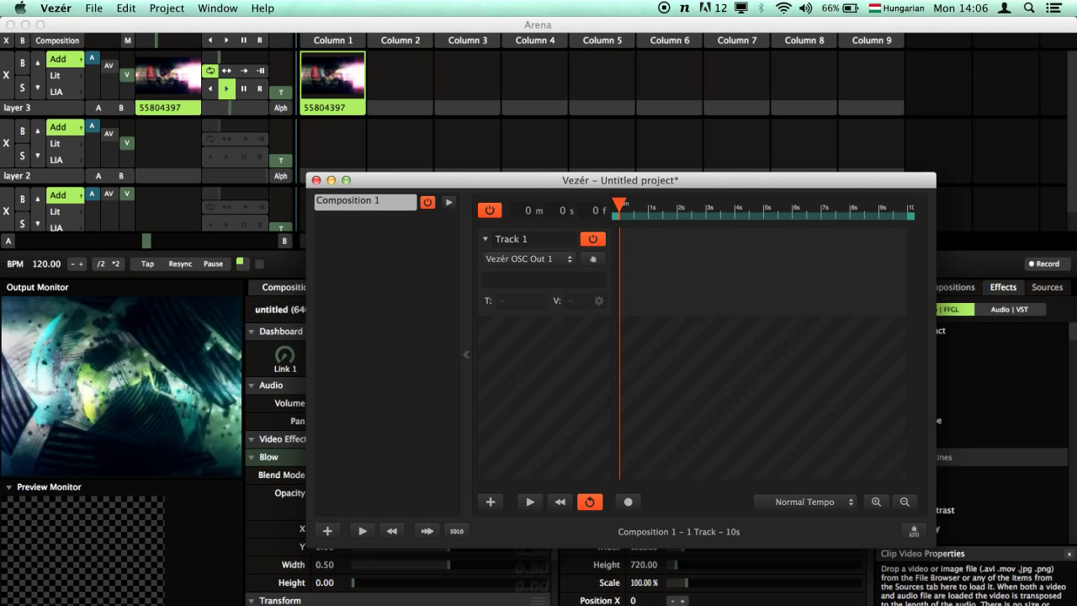
key("super+v")
key("Return")
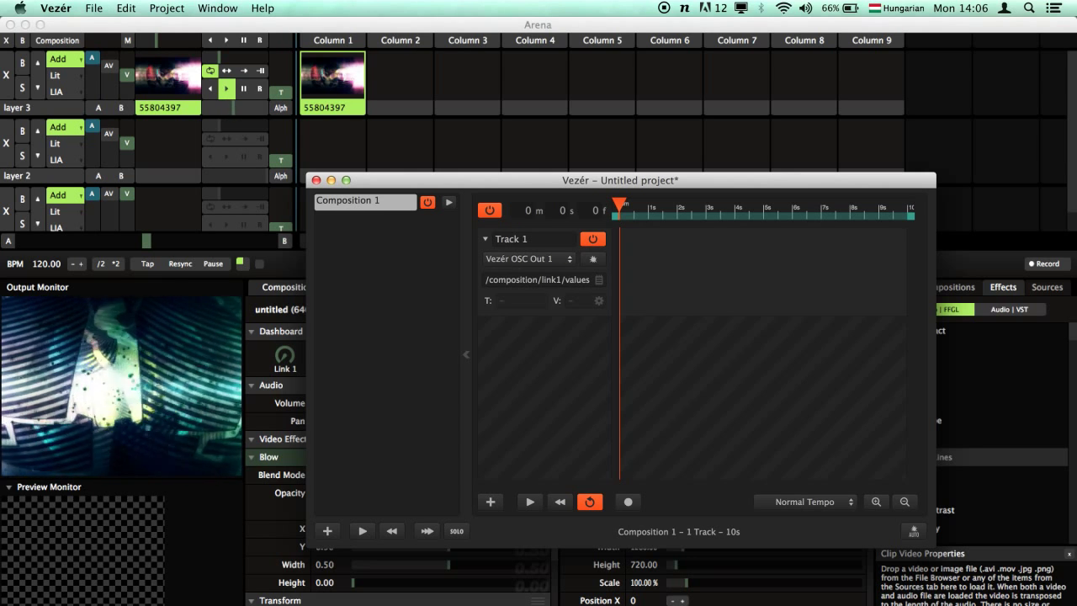
- Set the track's value type to Float with a 0–1 range
left_click(599, 301)
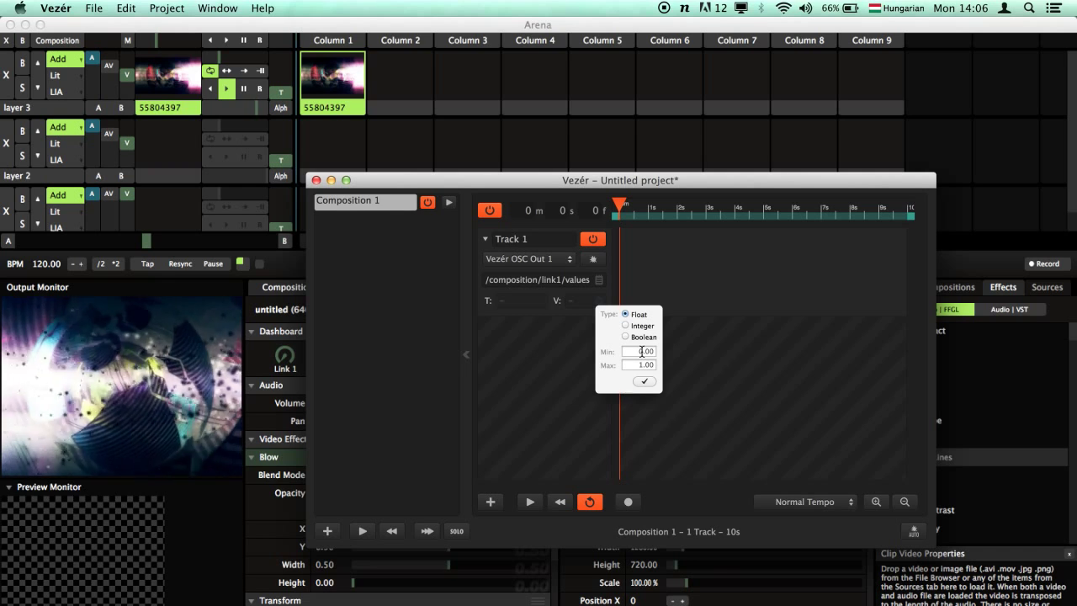
left_click(644, 385)
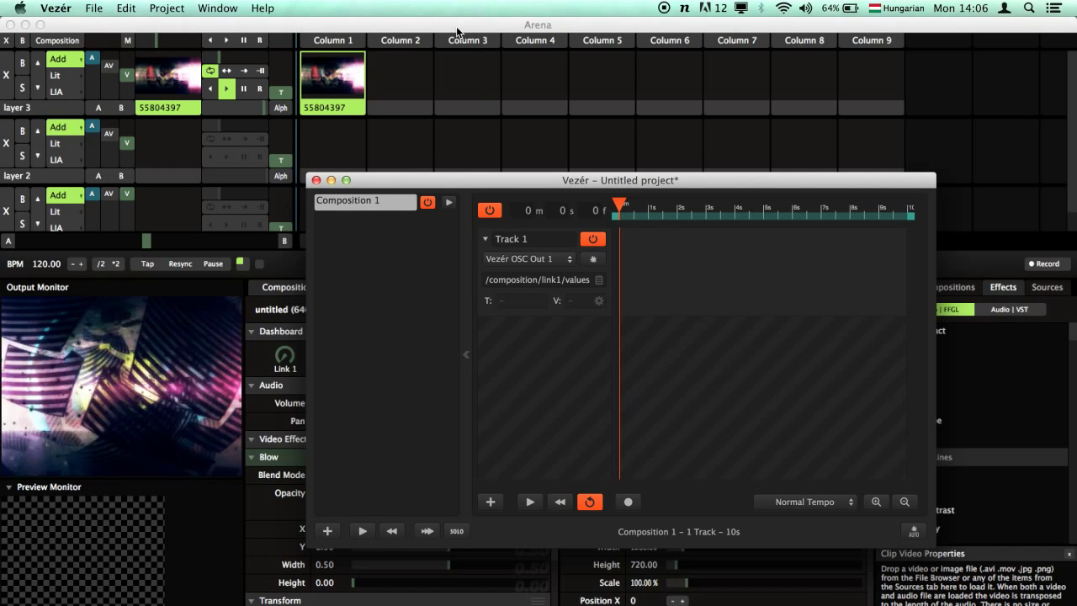
left_click(457, 32)
left_click(403, 7)
- Recheck Link 1's OSC address in Arena's mapping mode, then turn mapping mode off
left_click(425, 66)
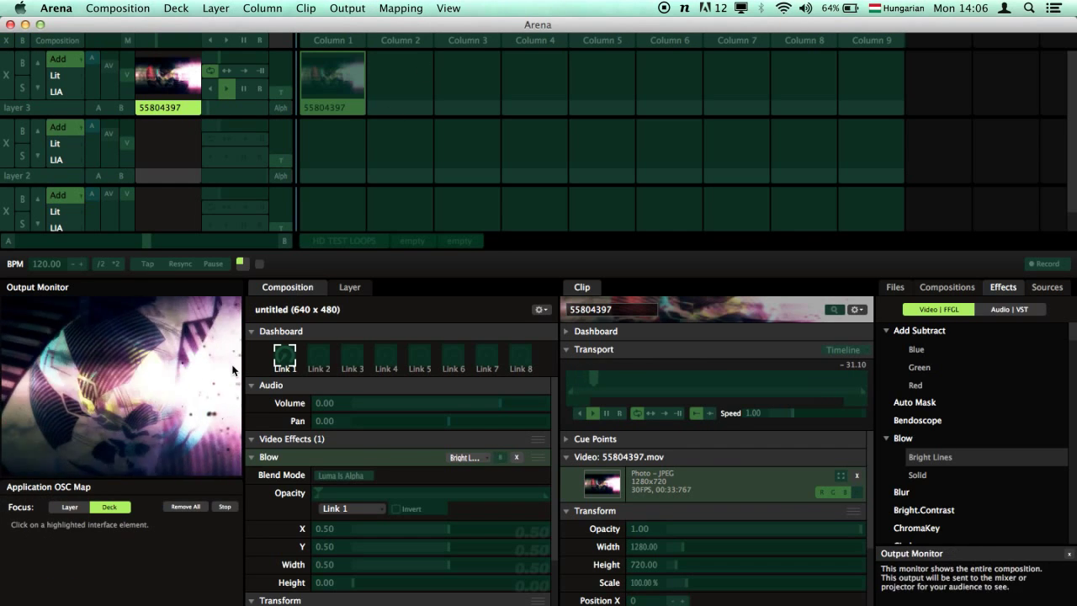
left_click(285, 355)
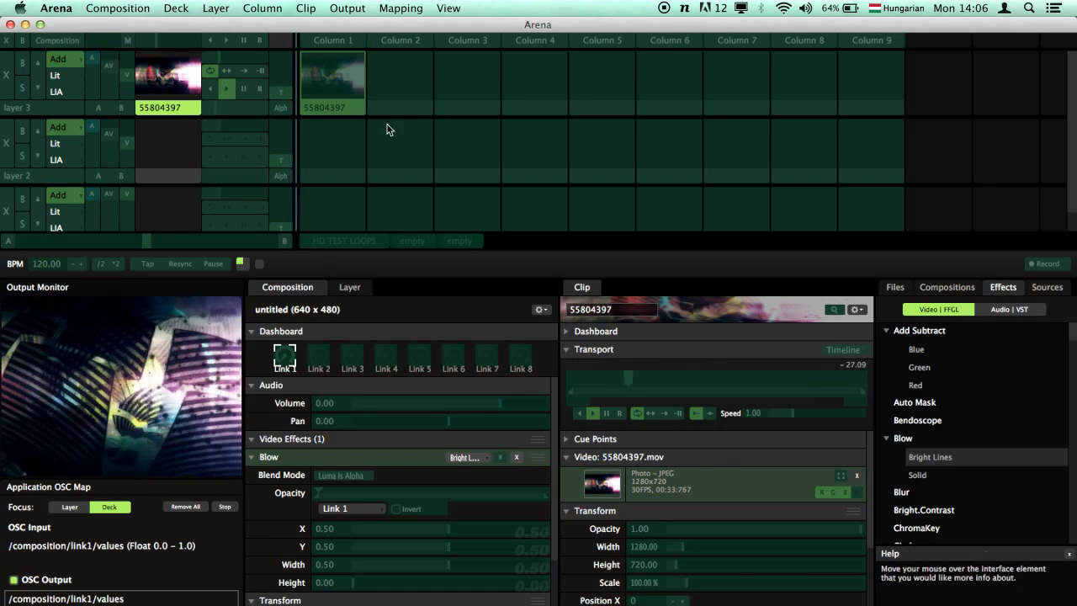
left_click(418, 7)
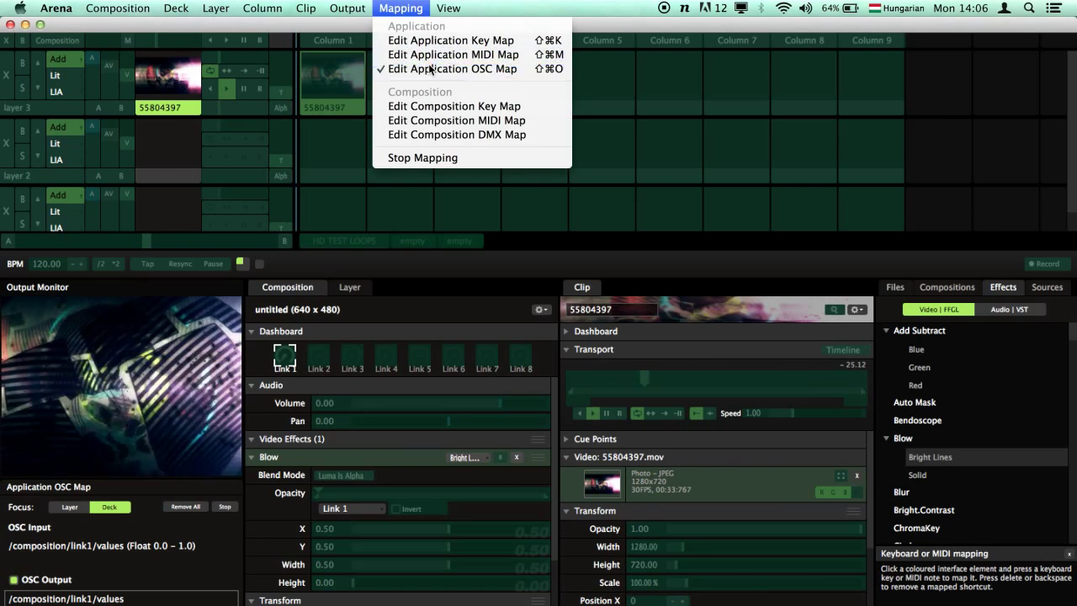
left_click(430, 67)
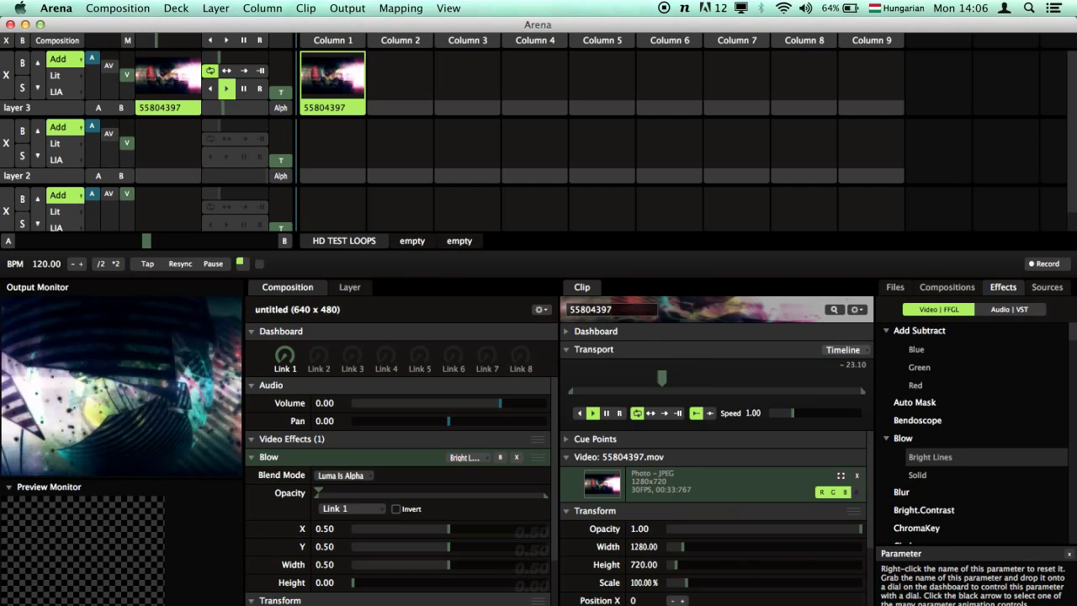
key("super+Tab")
- Add a Track 1 keyframe at 10 s with value 1.00, then play and stop the ramp
left_click(643, 274)
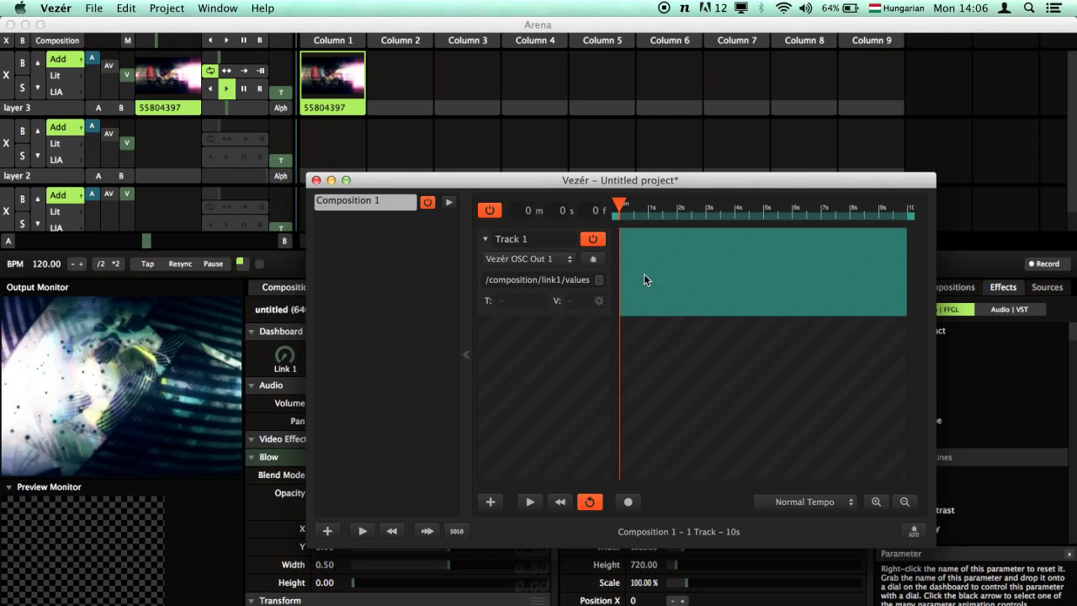
left_click(705, 281)
left_click_drag(704, 281, 959, 215)
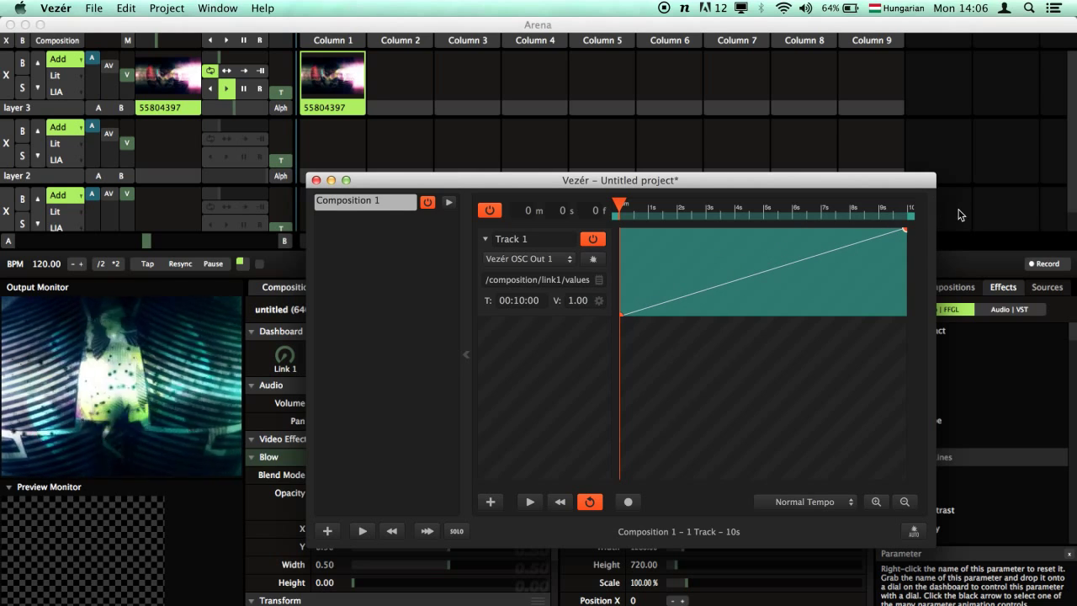
left_click(530, 503)
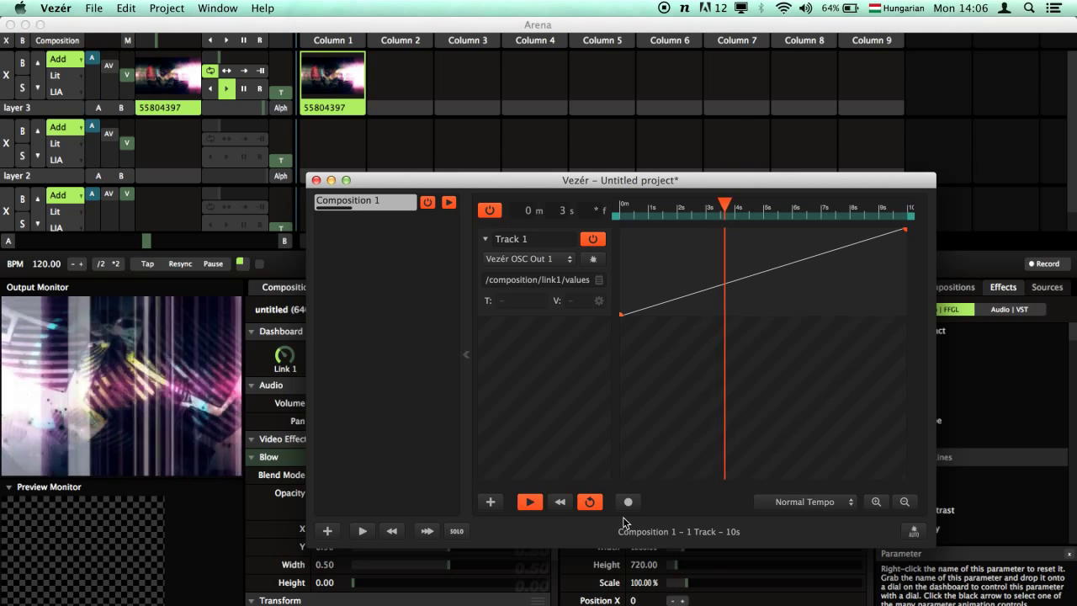
left_click(529, 501)
- Rewind the playhead and check Track 1's Float value type and range
left_click(560, 502)
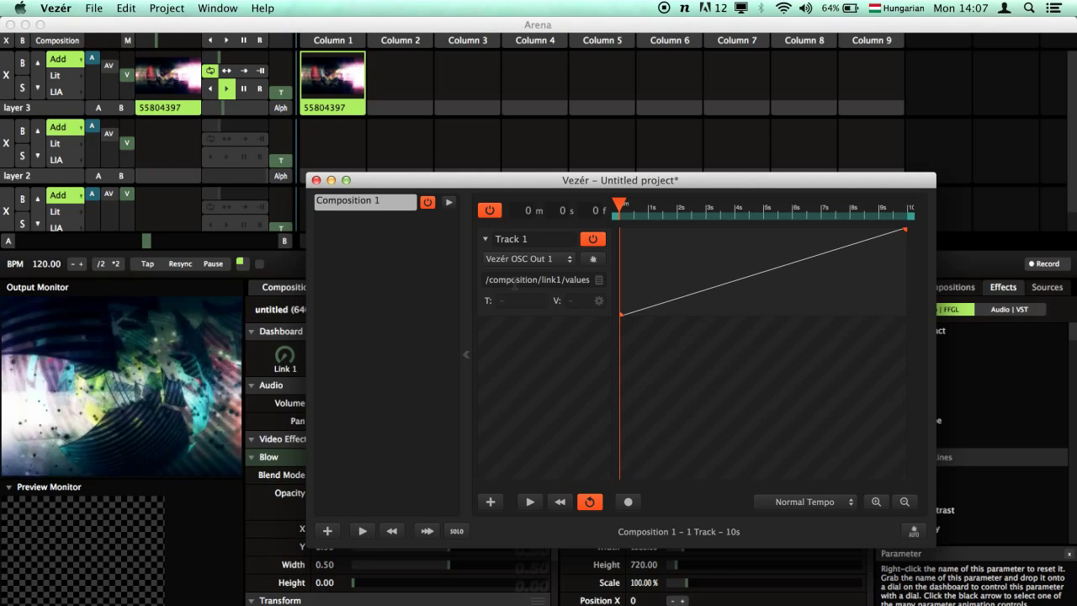
left_click(599, 303)
left_click(605, 301)
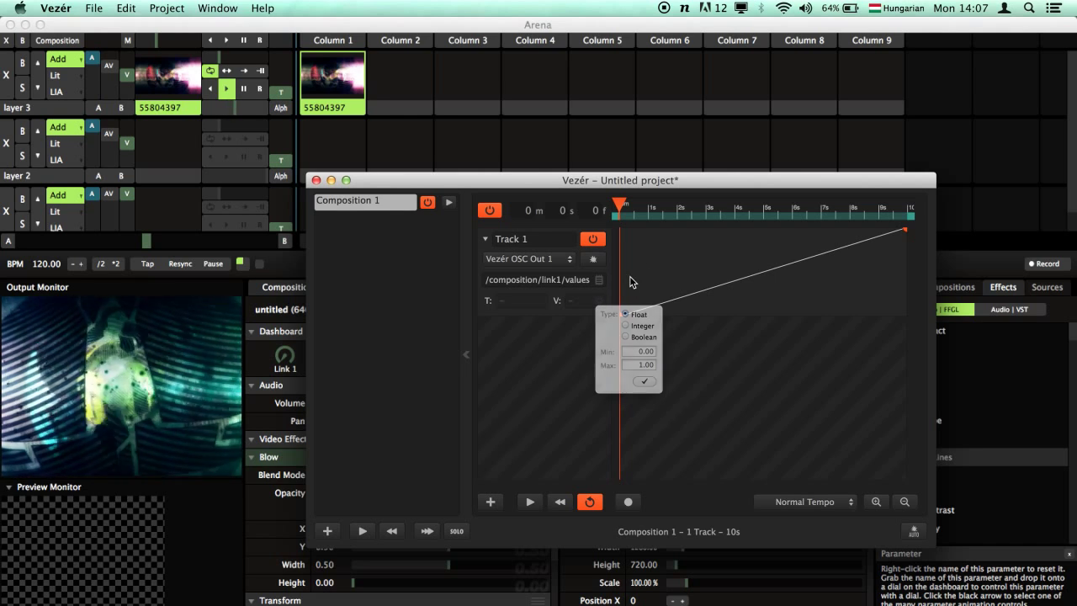
- Save the OSC address as preset 'Dashboard Link 1' in the Resolume group
left_click(599, 280)
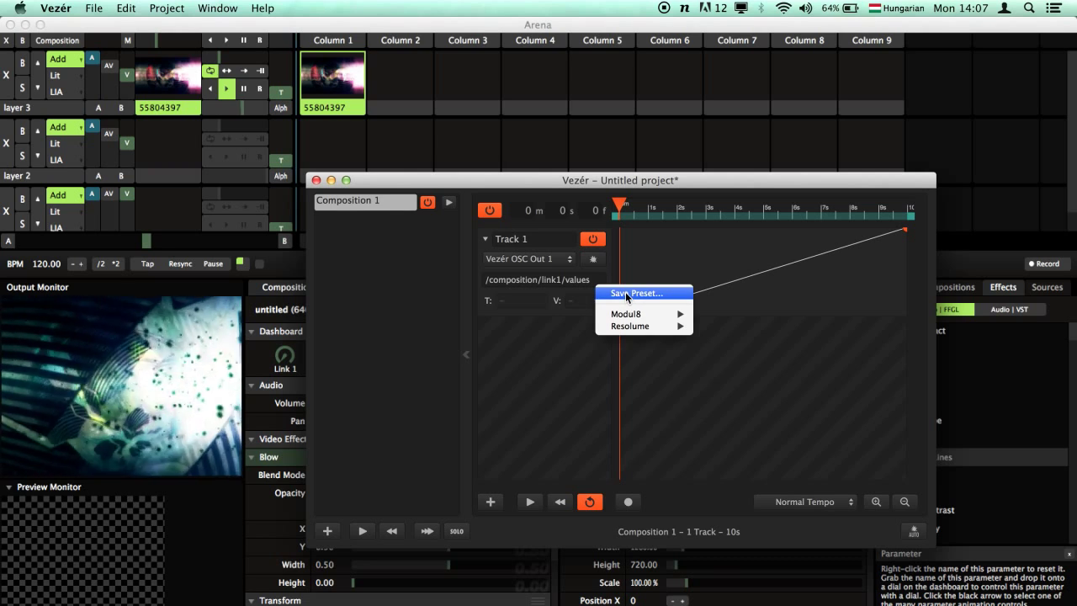
left_click(626, 292)
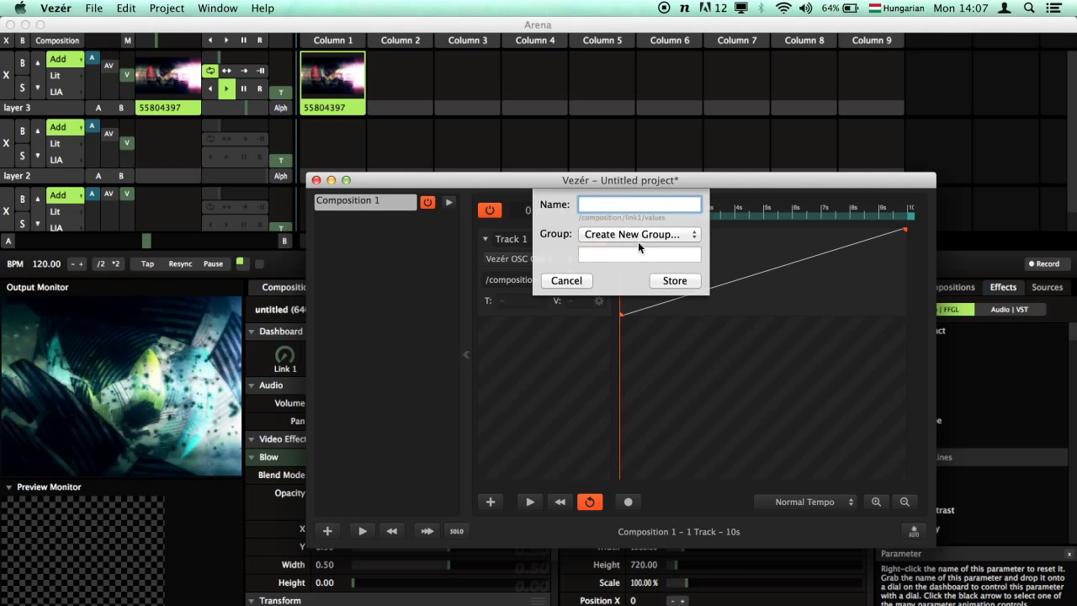
left_click(639, 241)
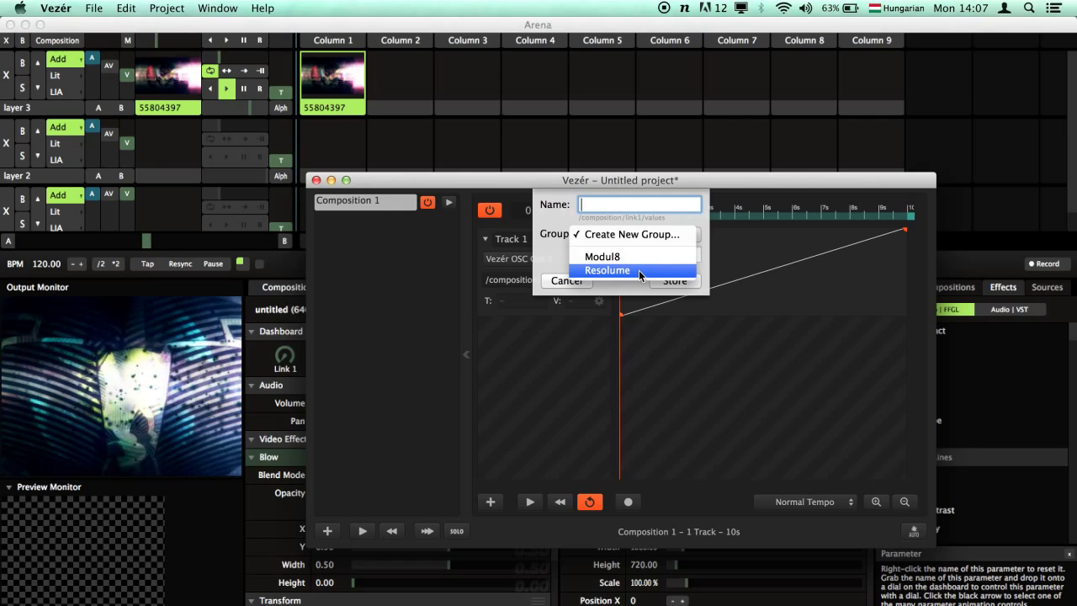
left_click(638, 270)
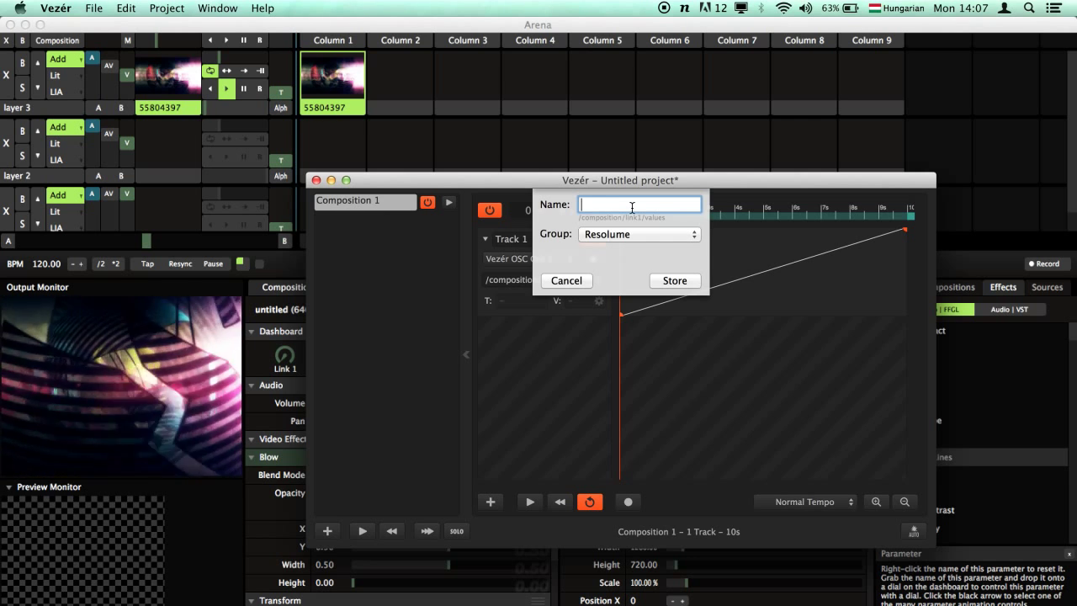
type("Dashboar")
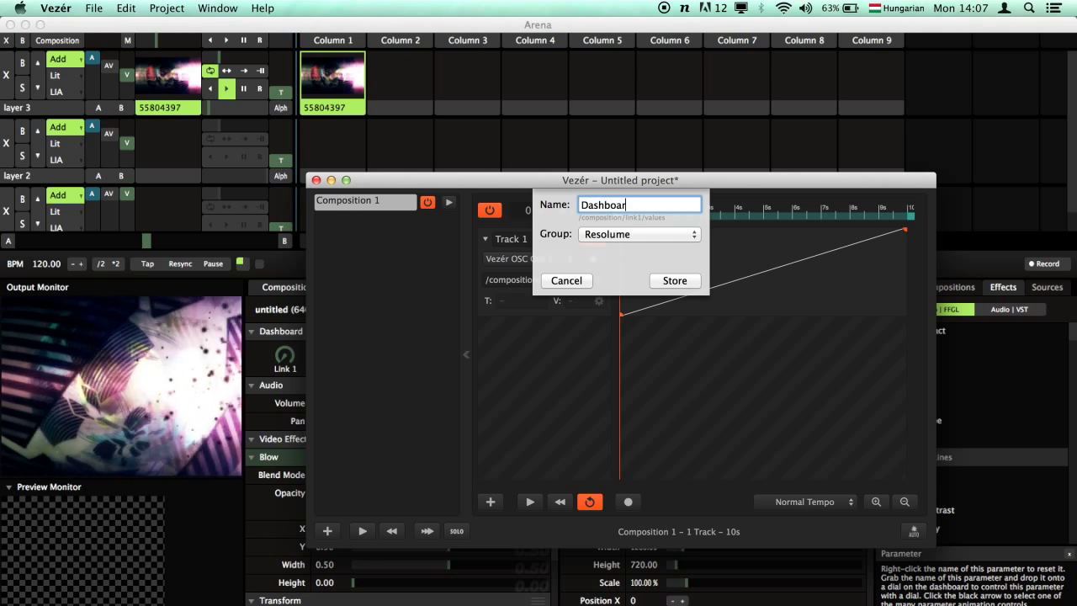
type("d Link 1")
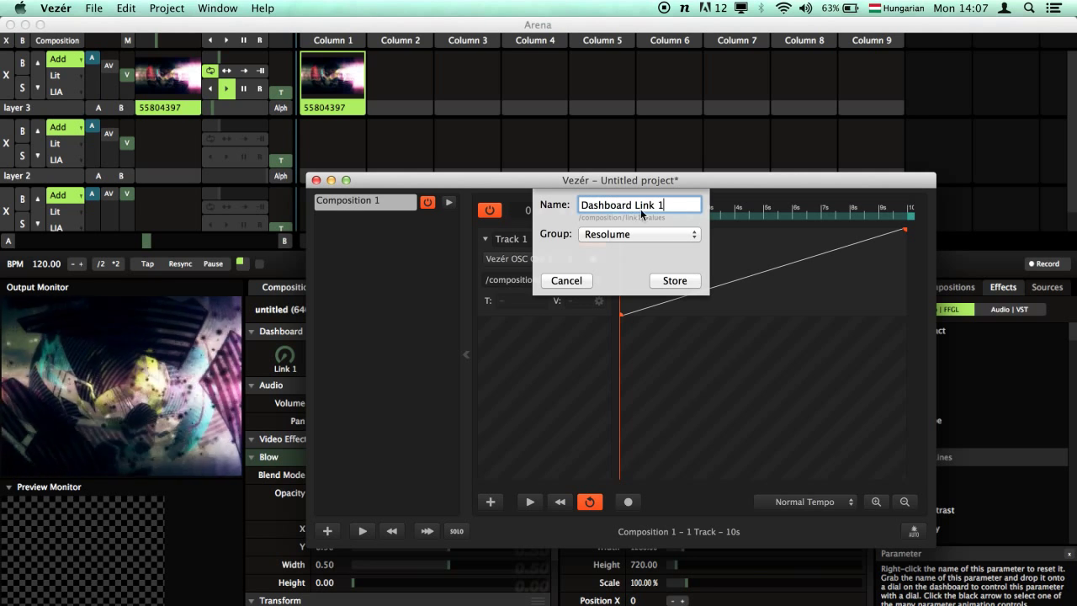
- Store the preset, delete the old track and add a new OSC Value track
left_click(682, 279)
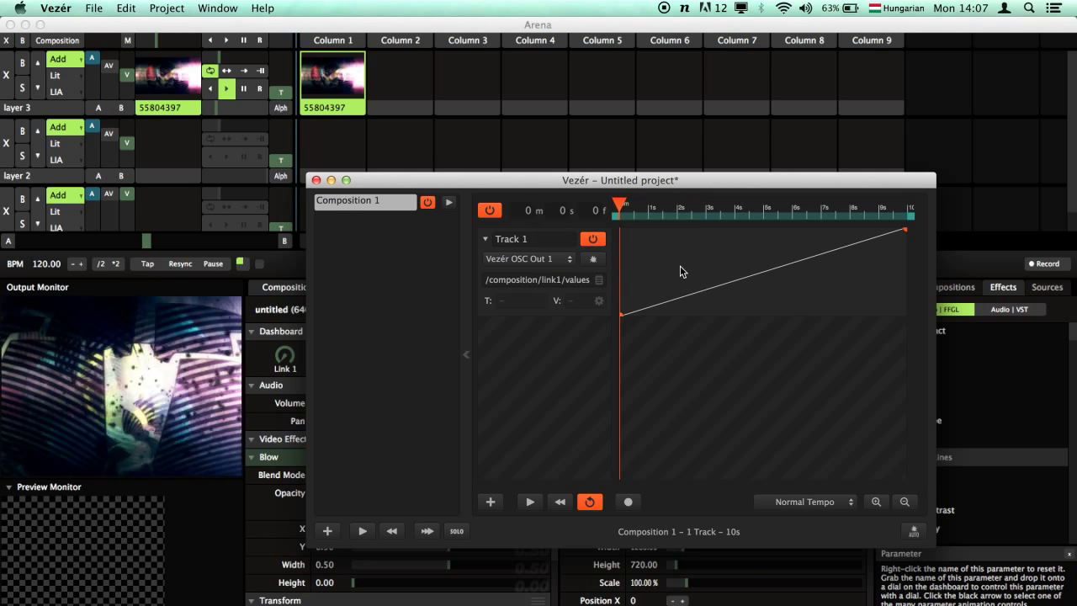
left_click(669, 260)
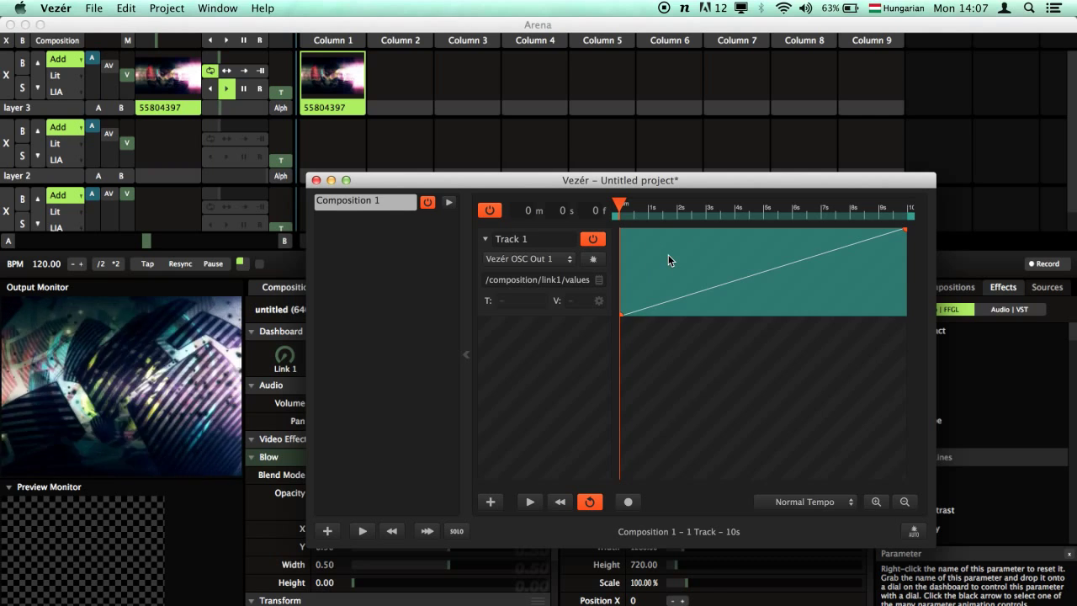
key("BackSpace")
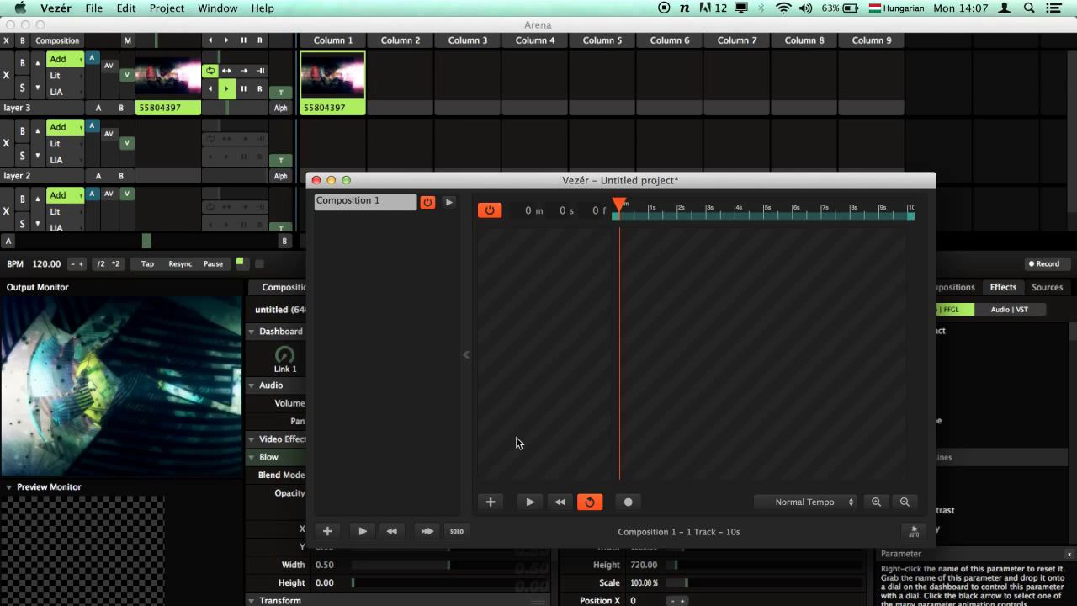
left_click(491, 503)
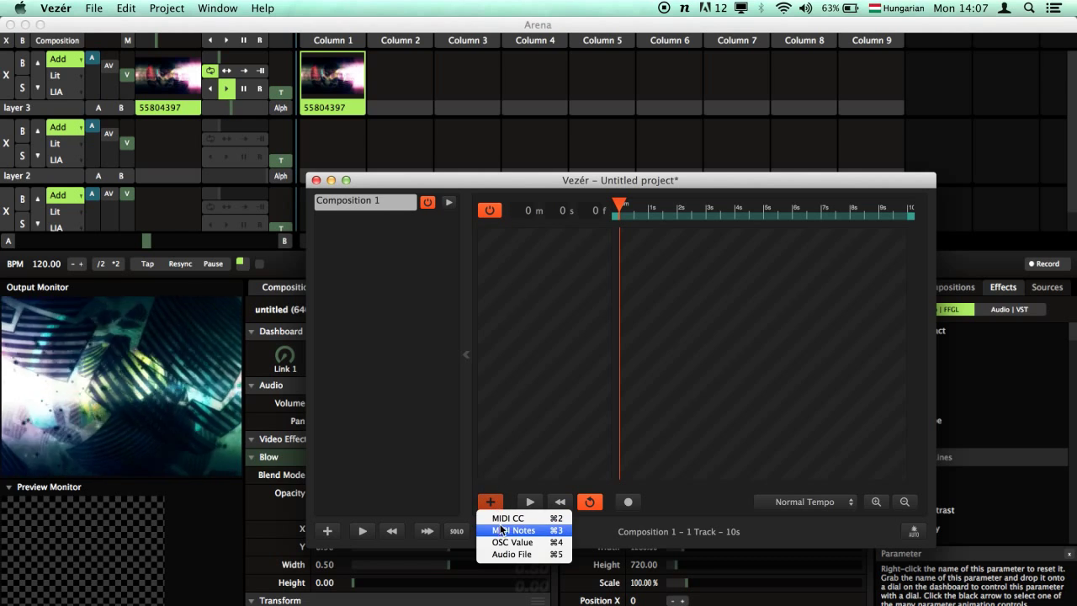
left_click(508, 542)
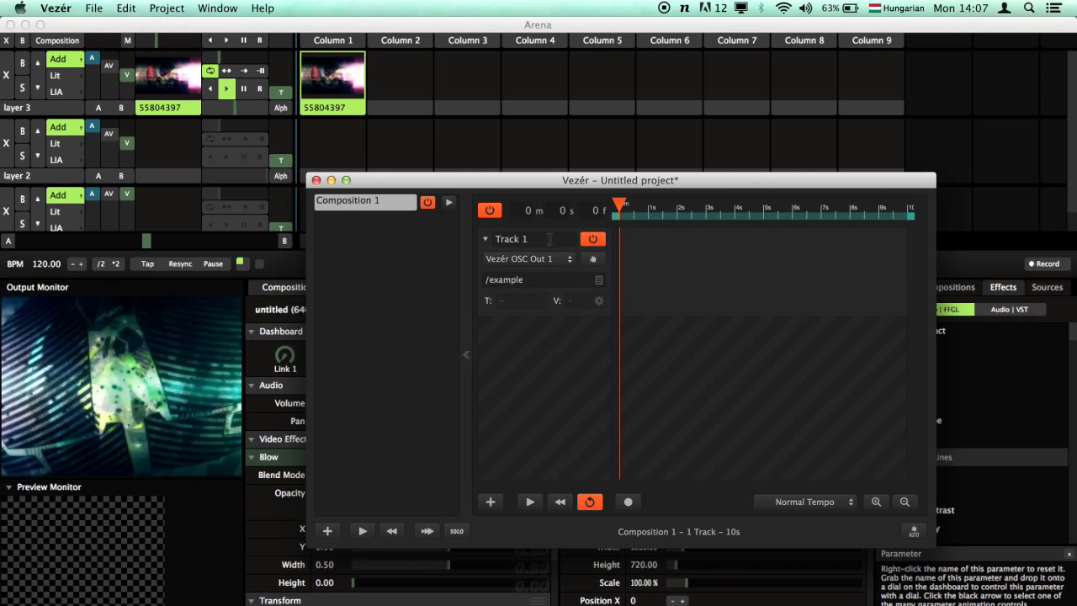
- Apply the Resolume 'Dashboard Link 1' preset to the new track and add a keyframe
left_click(599, 281)
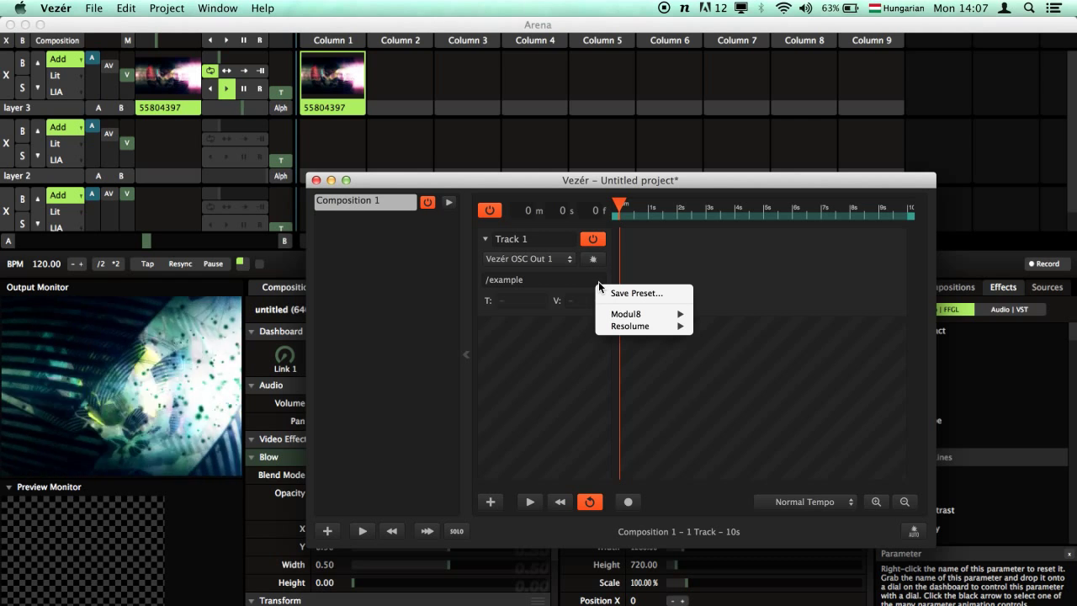
mouse_move(628, 331)
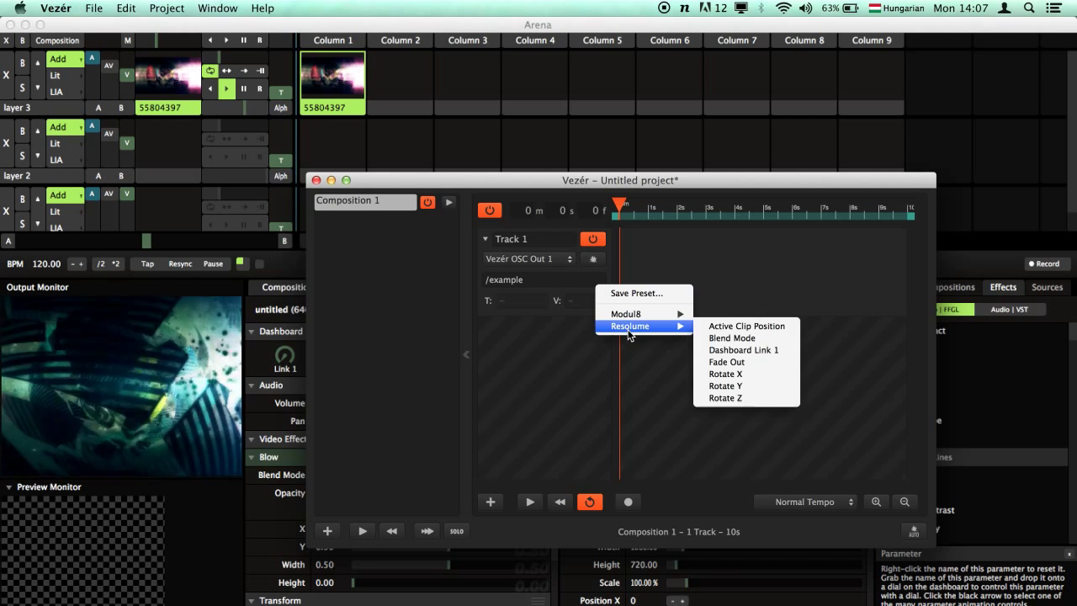
left_click(778, 352)
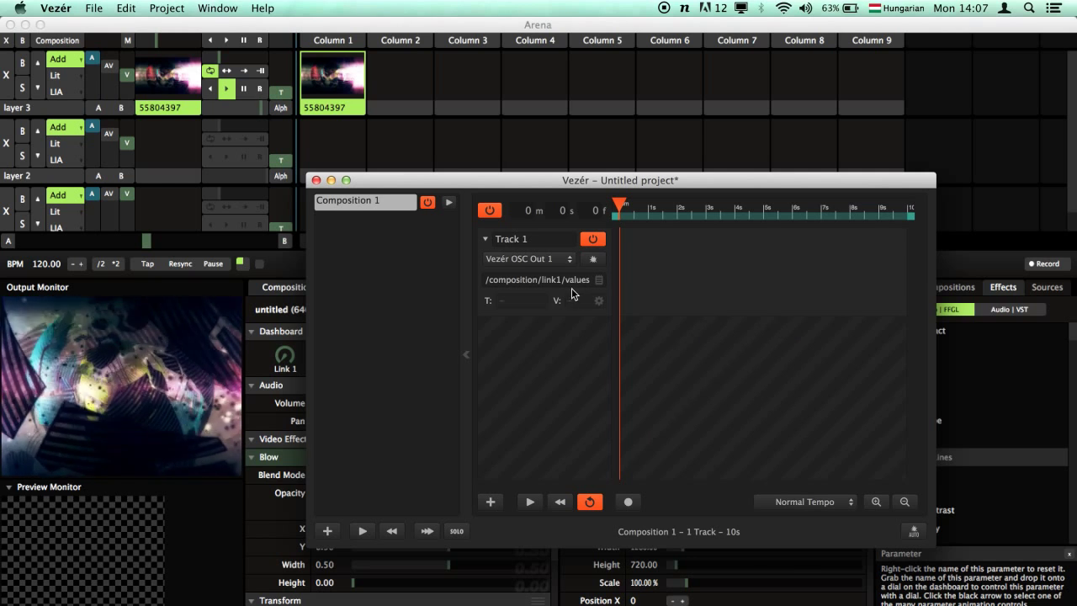
double_click(642, 281)
- Ramp the new track from 0.00 at 0 s to 1.00 at 10 s and play it back
left_click_drag(643, 283, 611, 323)
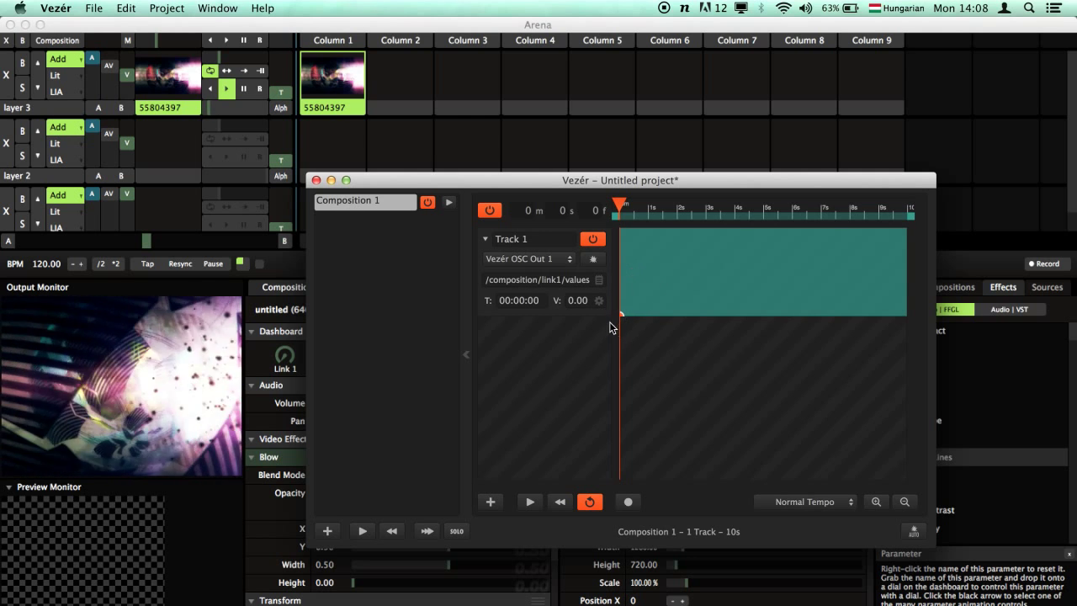
double_click(805, 274)
left_click_drag(805, 271, 921, 223)
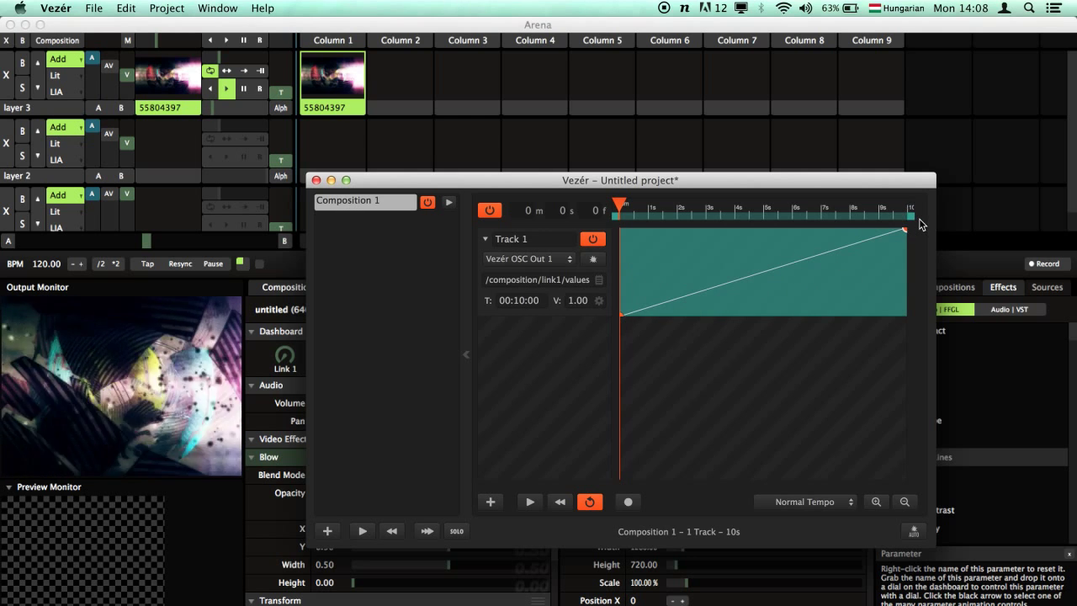
left_click(560, 501)
left_click(529, 502)
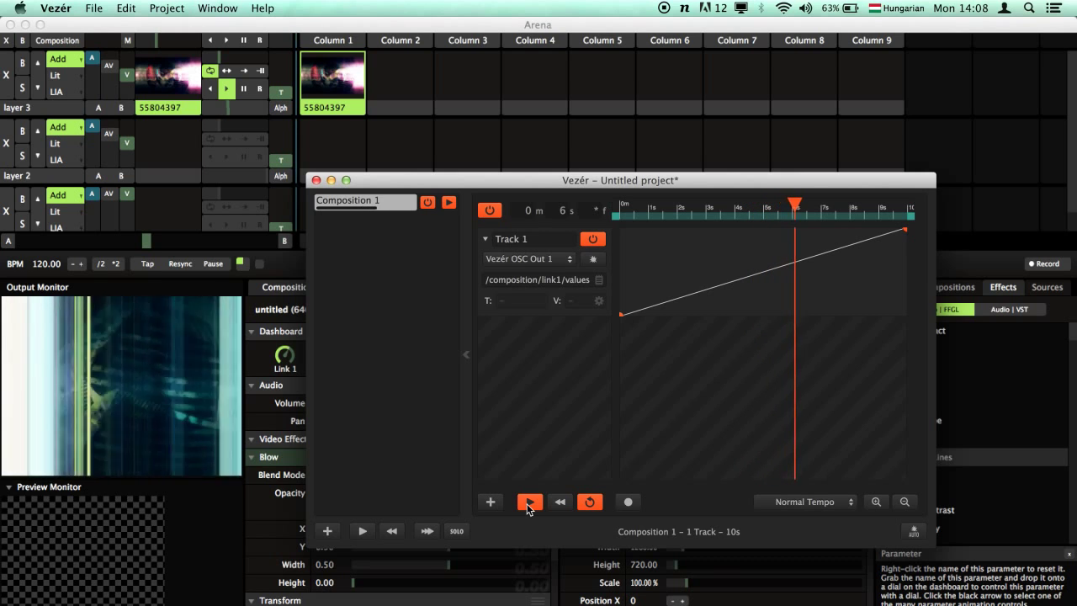
left_click(530, 504)
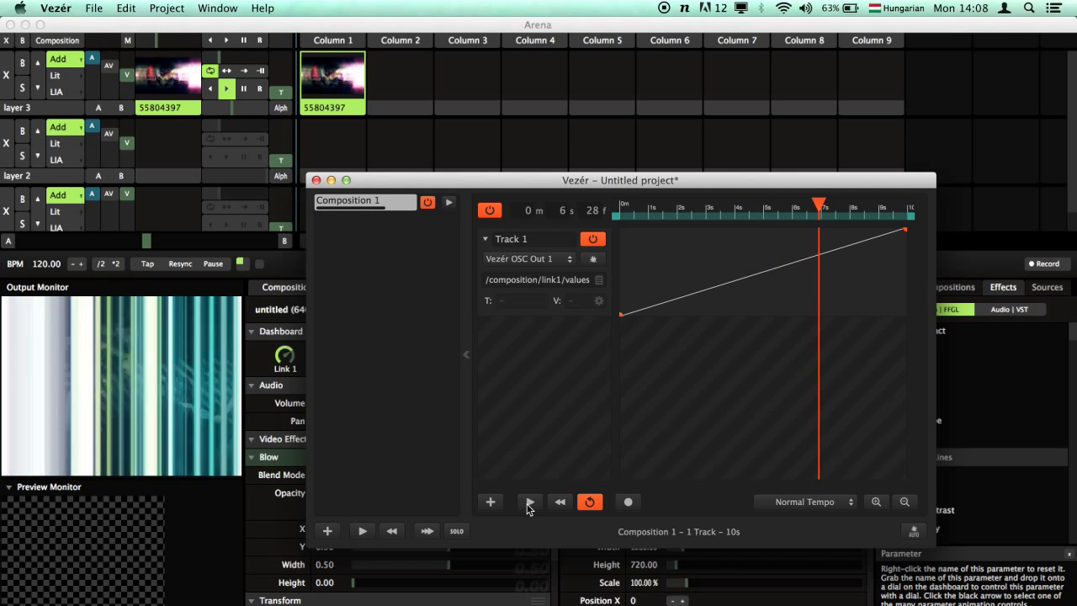